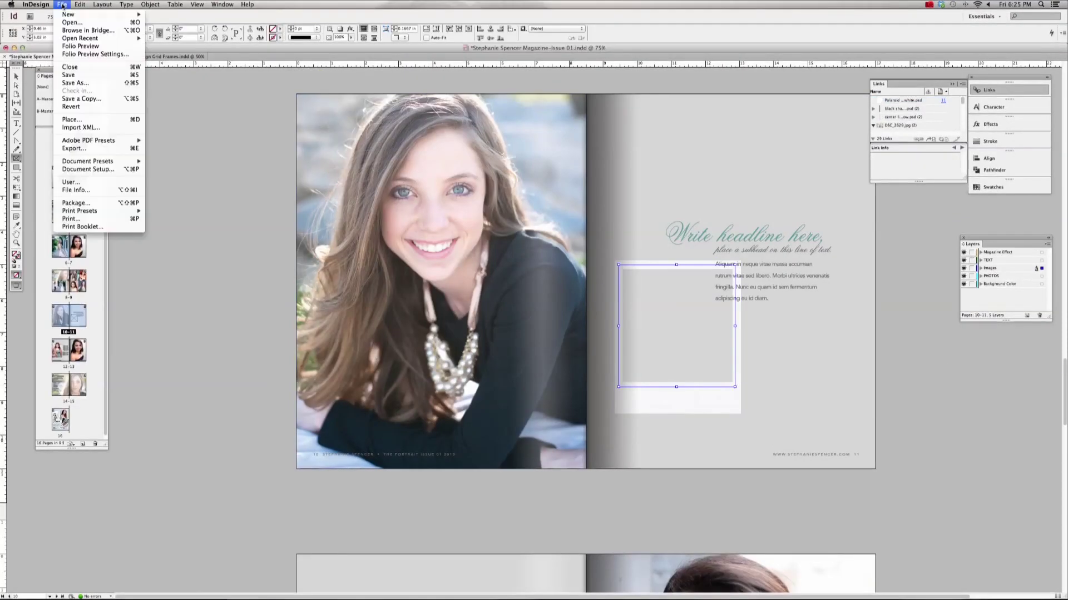
Step: Place the photo DSC_2396.jpg into the empty frame
{"action": "left_click", "coordinate": [71, 120]}
{"action": "double_click", "coordinate": [485, 125]}
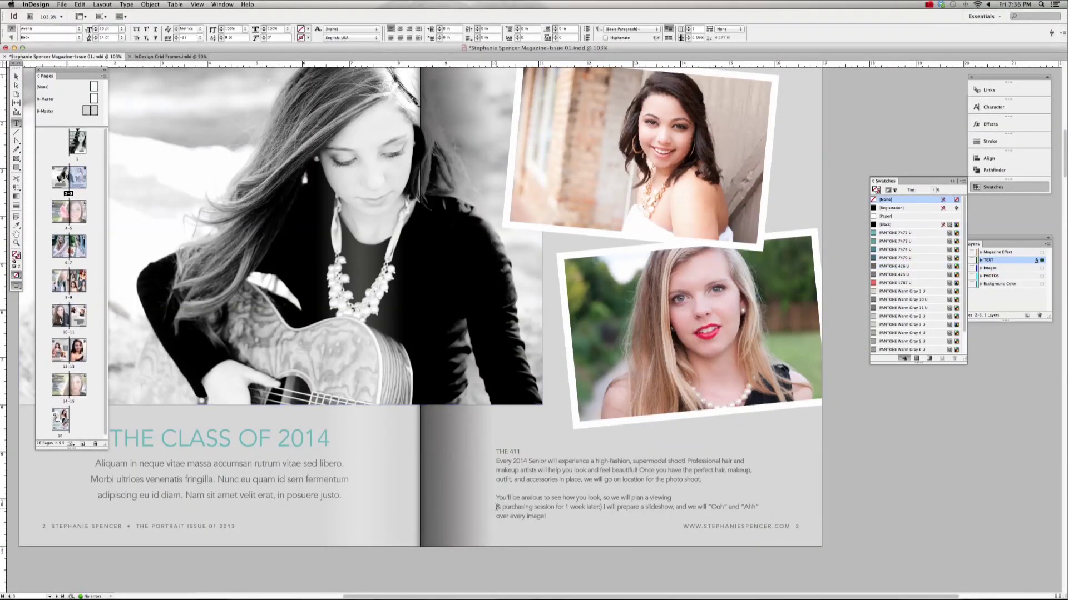
Step: Left-align THE 411 story and enlarge its subhead to 18 pt in teal
{"action": "key", "text": "ctrl+a"}
{"action": "left_click", "coordinate": [398, 30]}
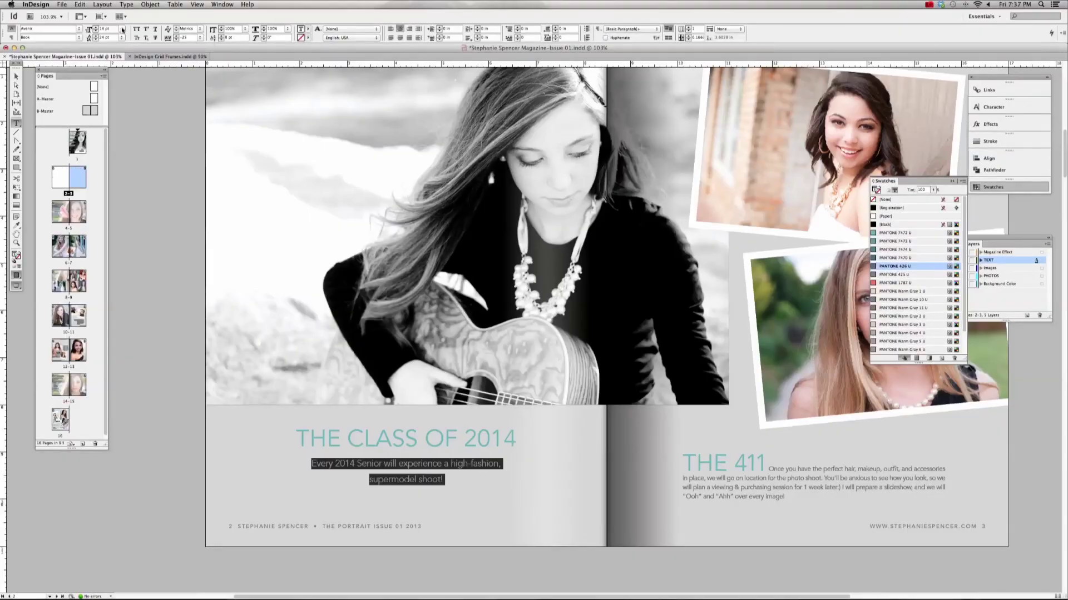
{"action": "left_click", "coordinate": [96, 27]}
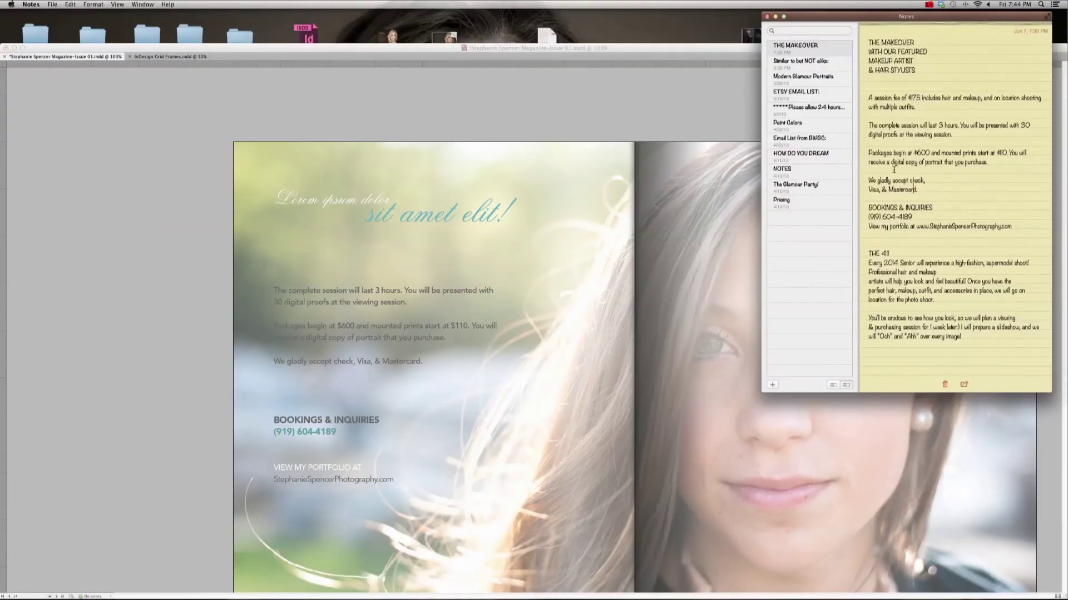
Step: Paste the session-fee sentence into the script headline frame and reposition the frame
{"action": "key", "text": "super+Tab"}
{"action": "key", "text": "super+v"}
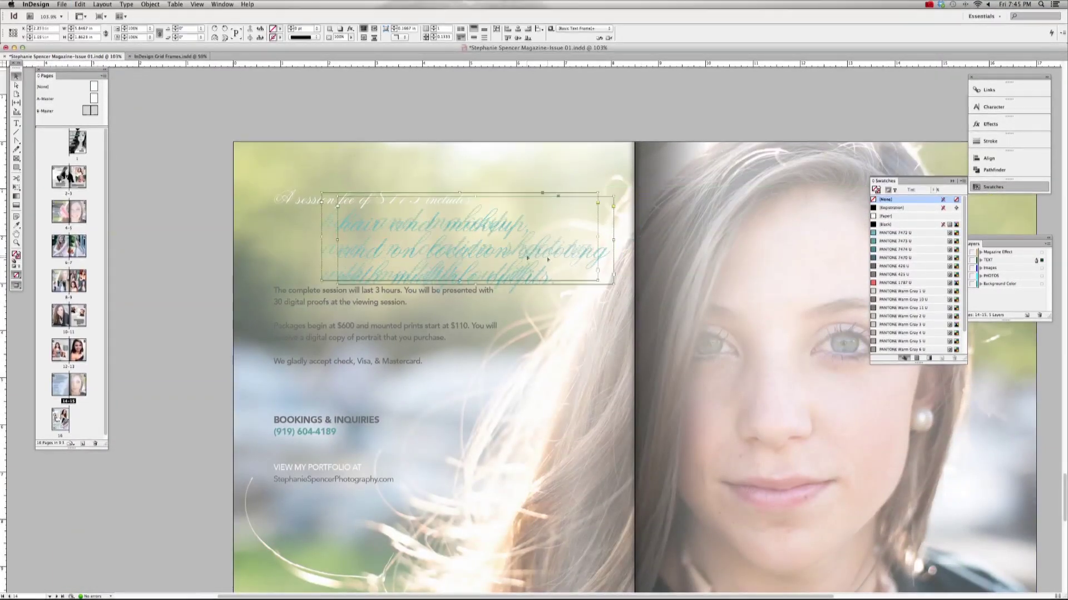
{"action": "left_click_drag", "start_coordinate": [528, 258], "coordinate": [479, 259]}
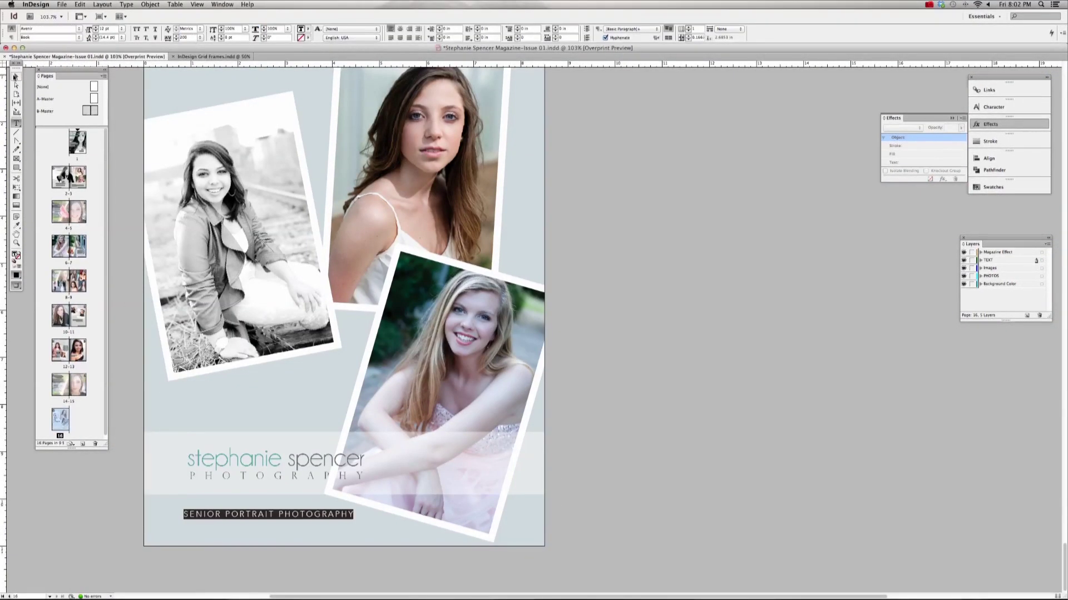
Step: Centre the logo group and restyle the SENIOR PORTRAIT PHOTOGRAPHY tagline's weight and colour
{"action": "left_click_drag", "start_coordinate": [276, 461], "coordinate": [343, 462]}
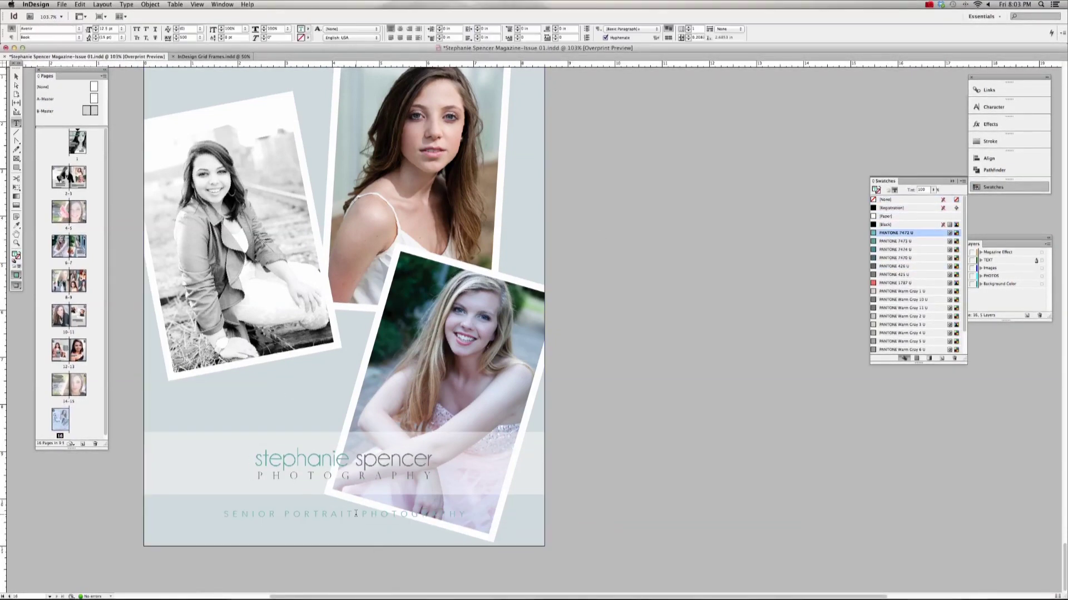
{"action": "key", "text": "ctrl+a"}
{"action": "left_click", "coordinate": [80, 38]}
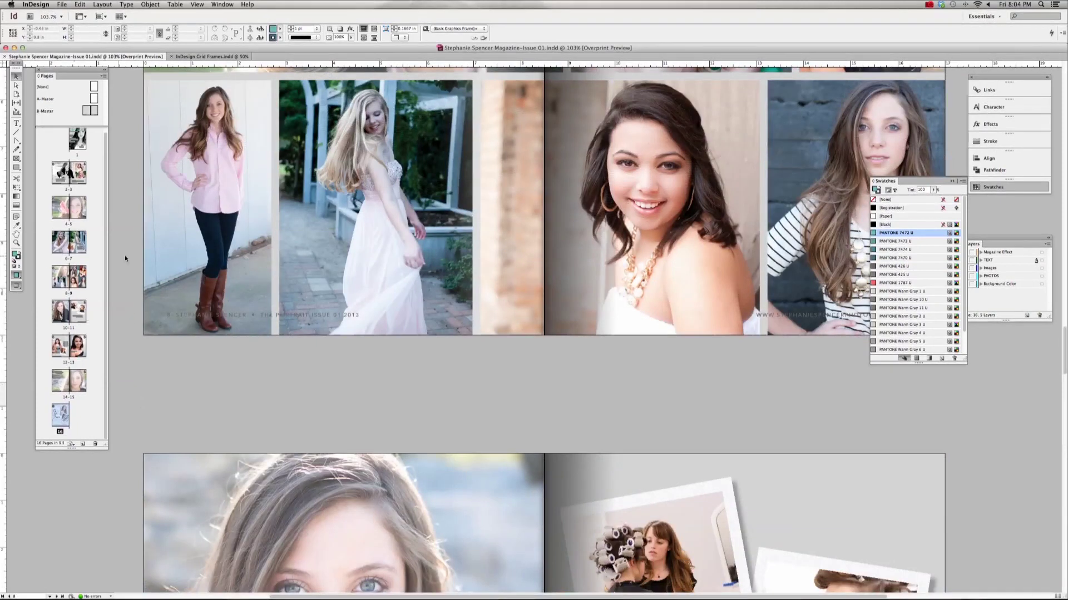
{"action": "left_click", "coordinate": [929, 4]}
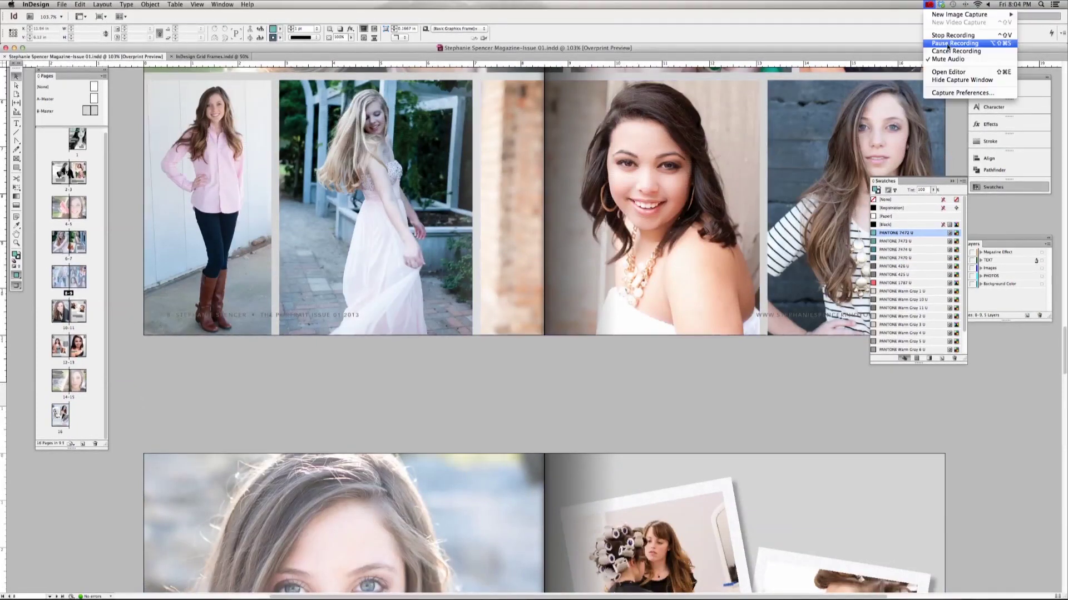